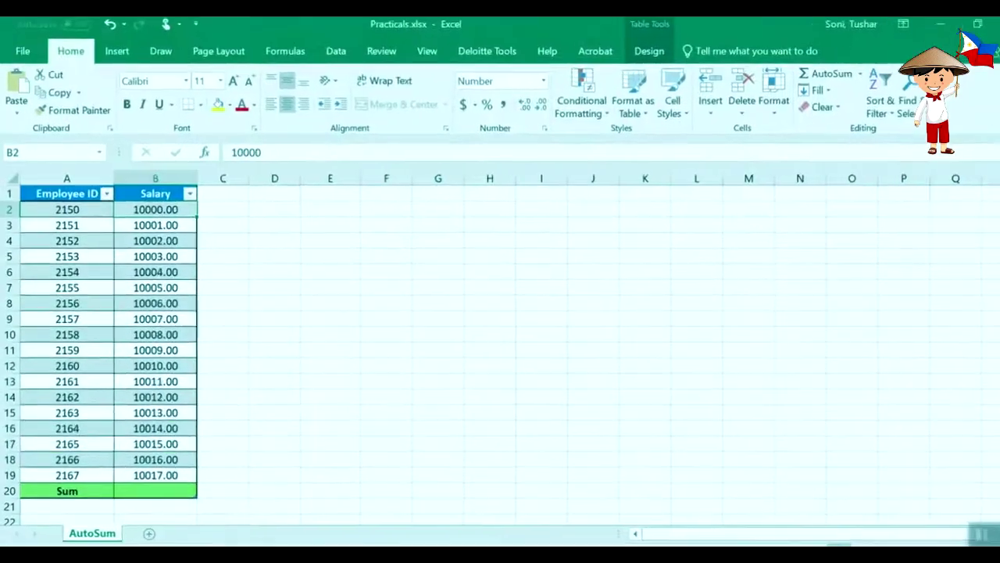
Mark the salary values in column B, then pick the first salary, 10000.00, in B2.
click(544, 438)
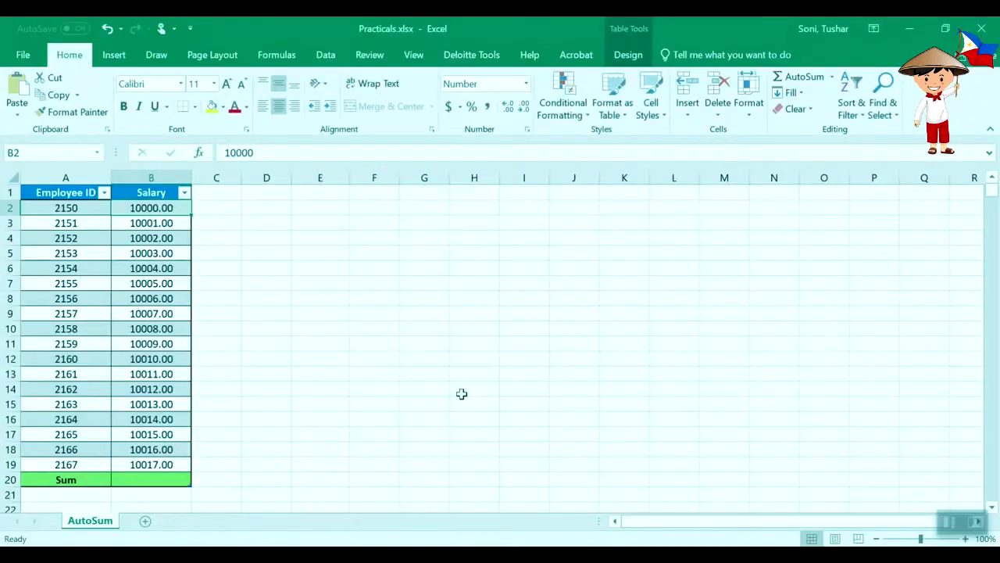
click(462, 394)
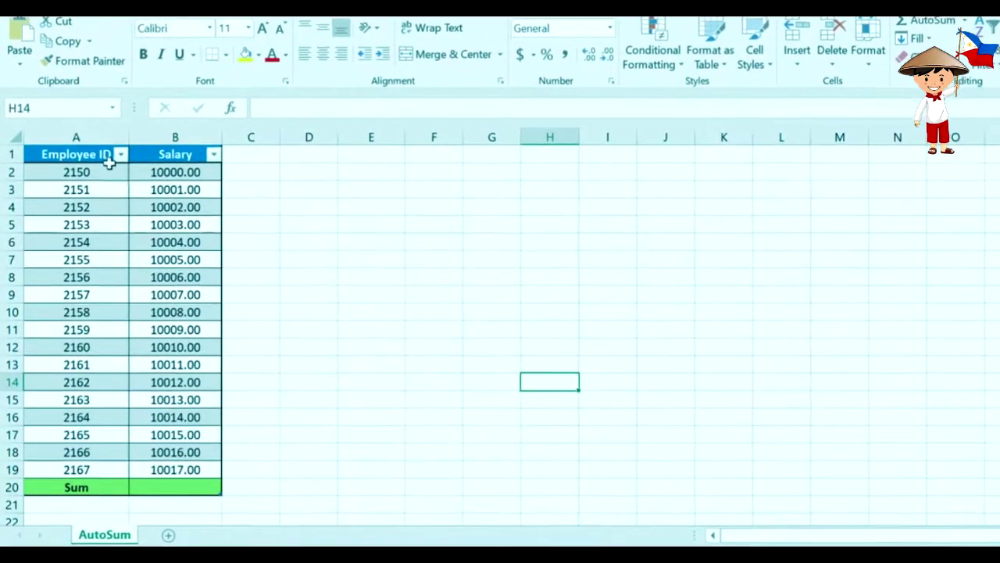
click(288, 162)
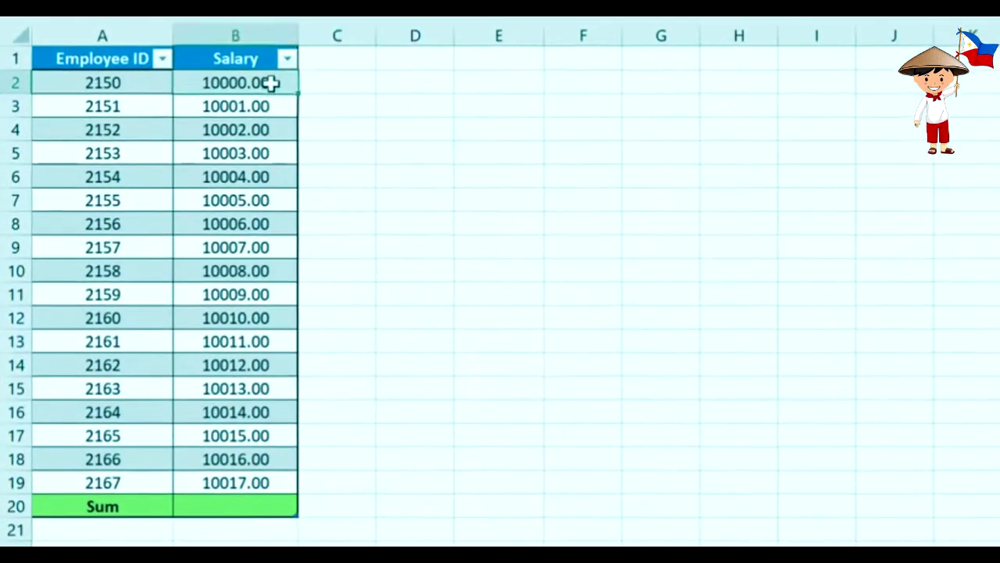
drag(266, 90, 249, 464)
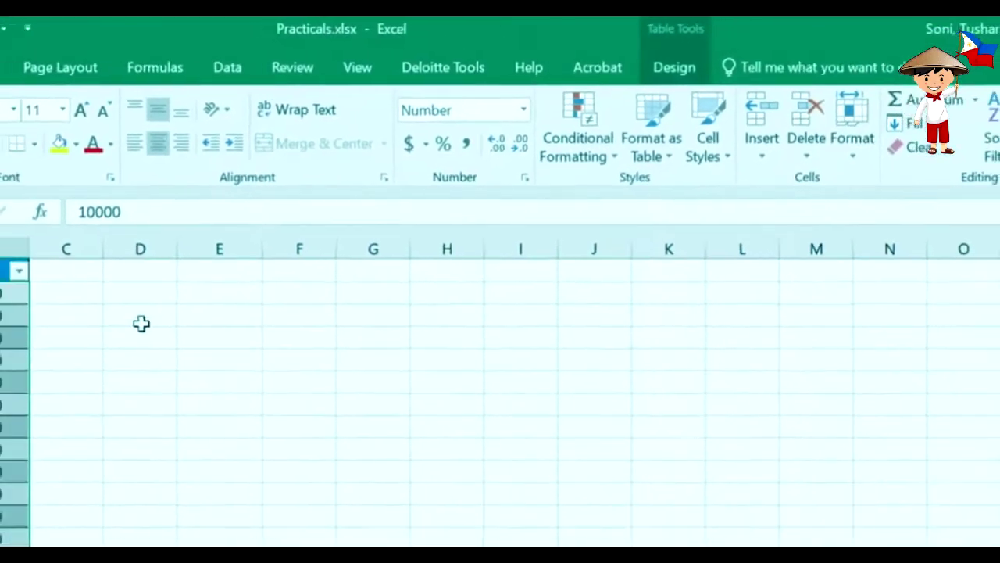
click(192, 275)
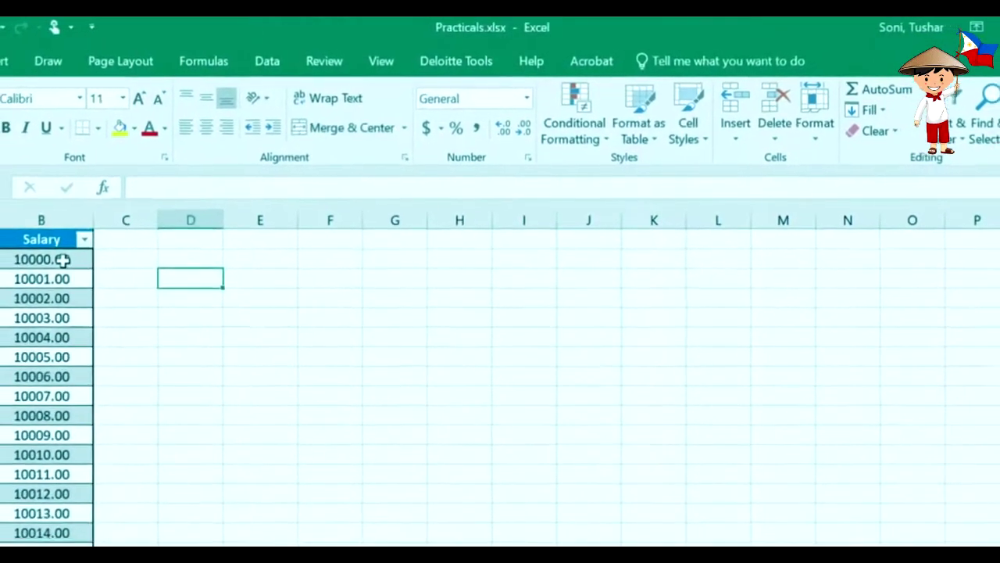
drag(12, 275, 16, 546)
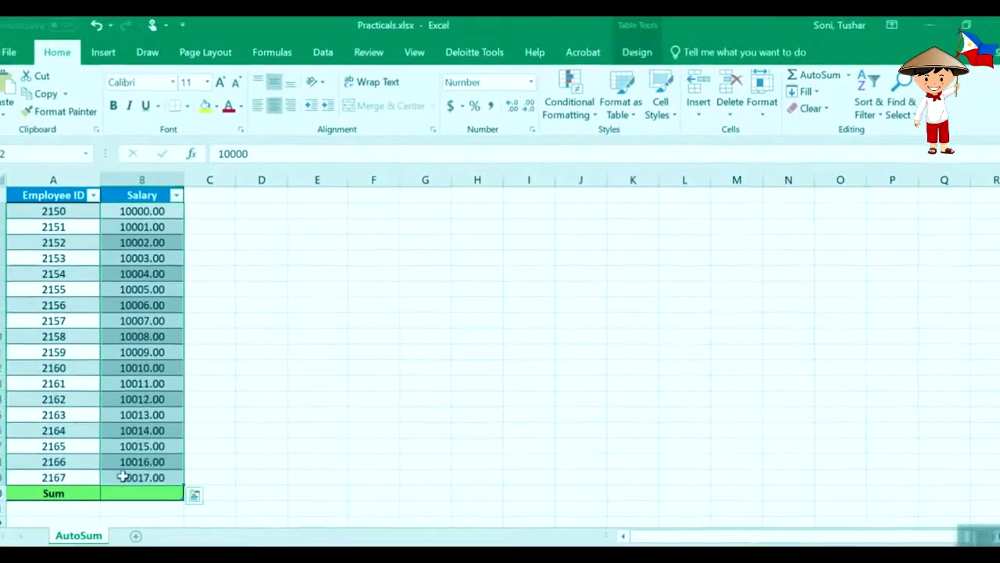
click(246, 336)
click(154, 207)
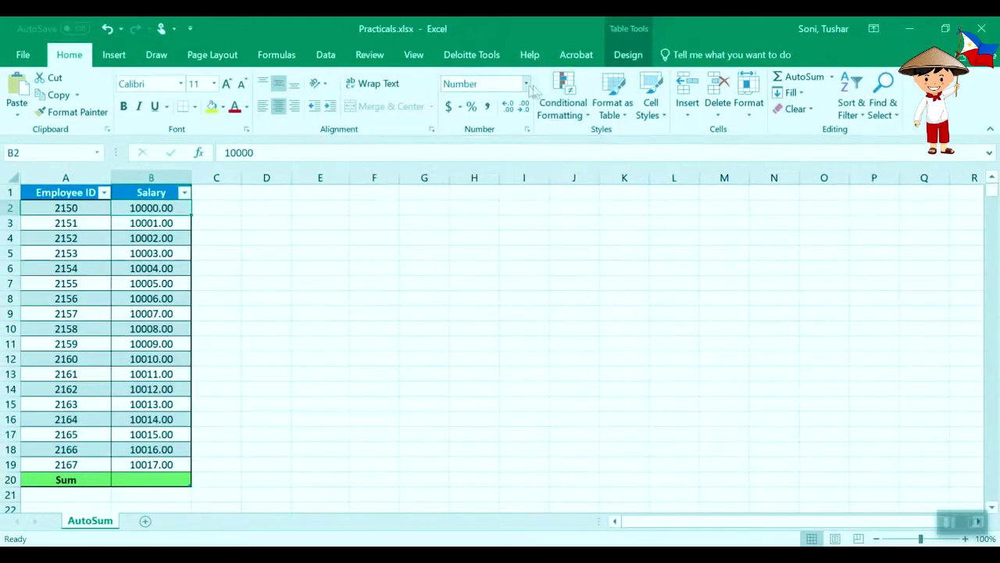
Try a sample 1000 in F11 shown with two decimal places, then delete it.
click(531, 81)
click(374, 338)
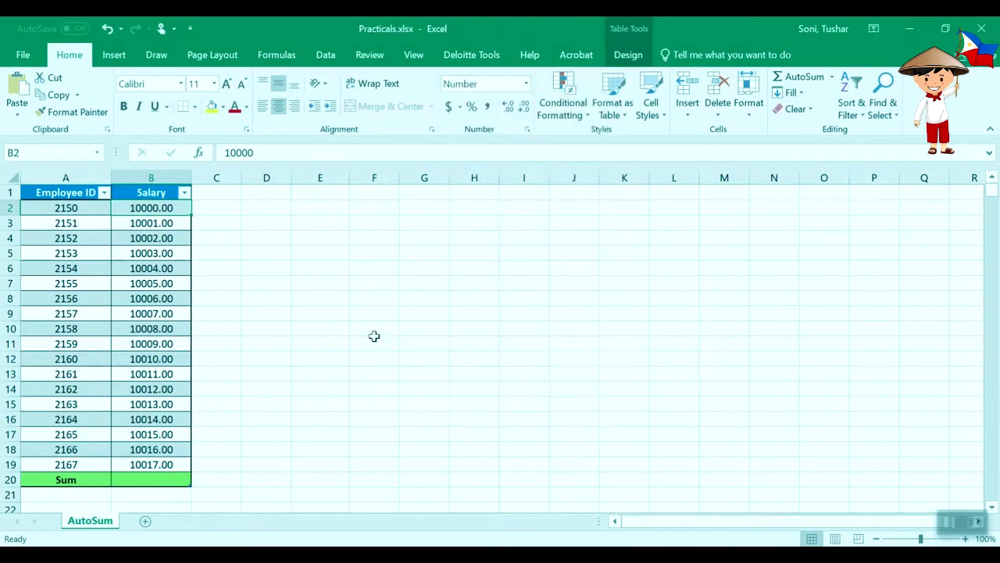
click(373, 339)
text(10)
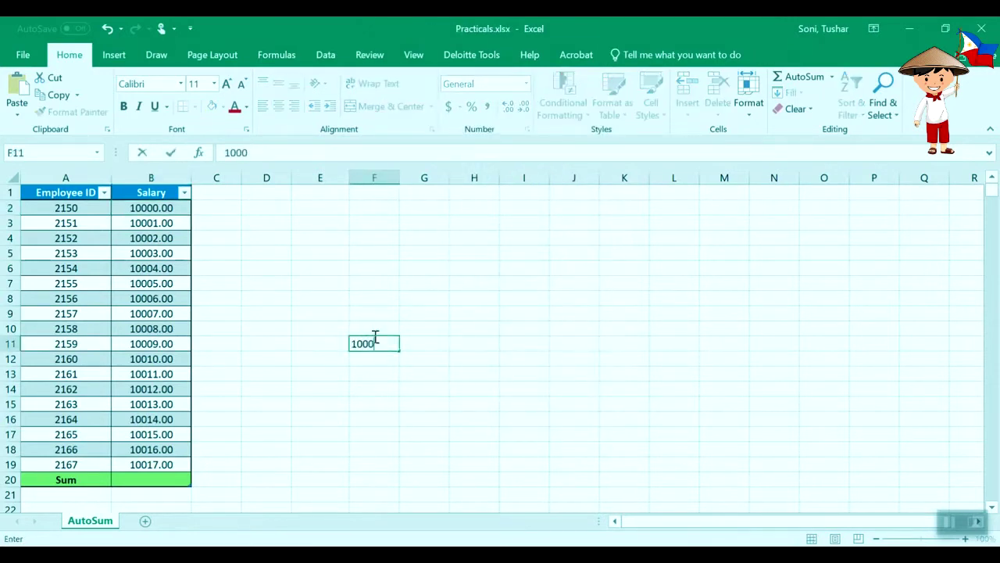
text(00)
click(494, 345)
click(390, 343)
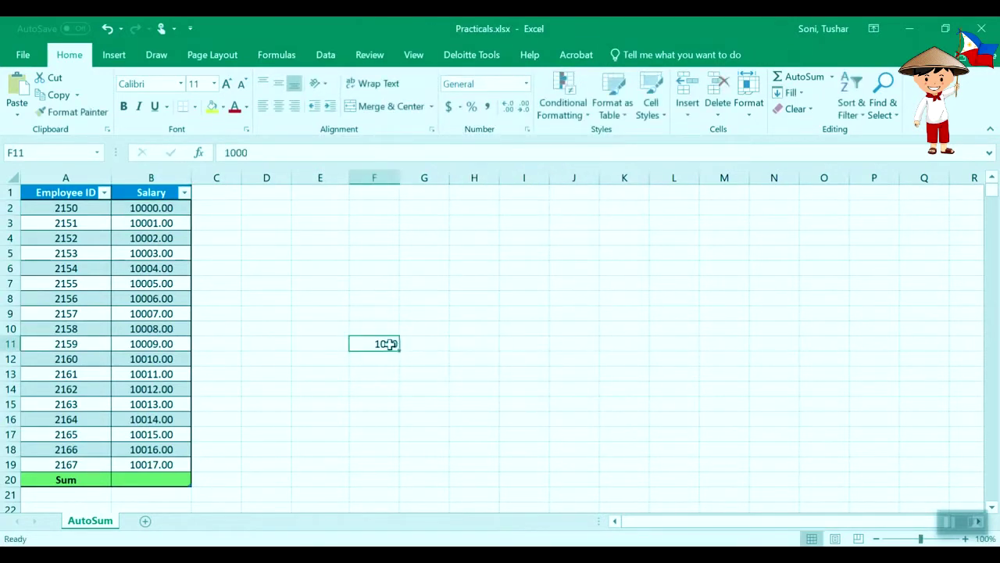
click(527, 83)
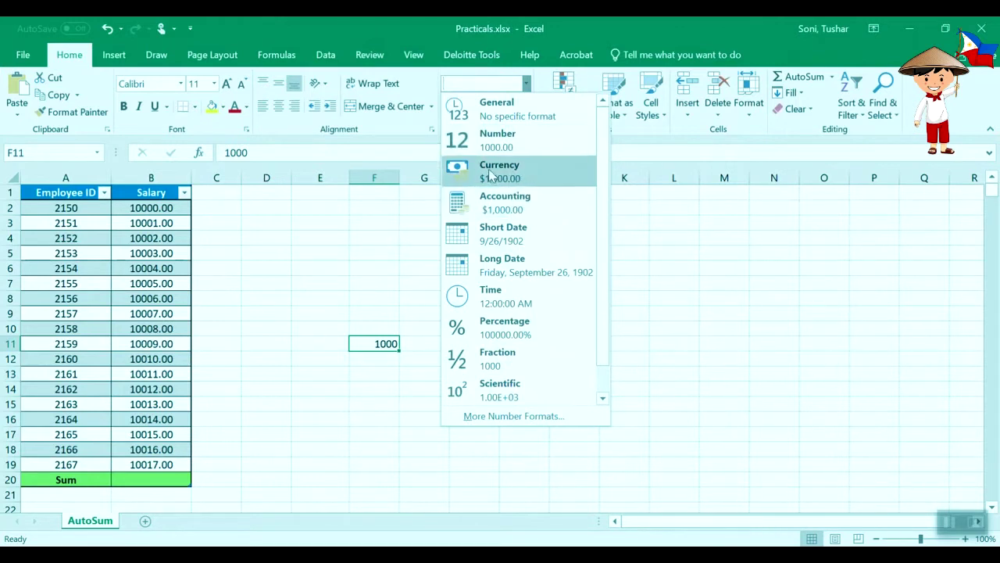
click(480, 143)
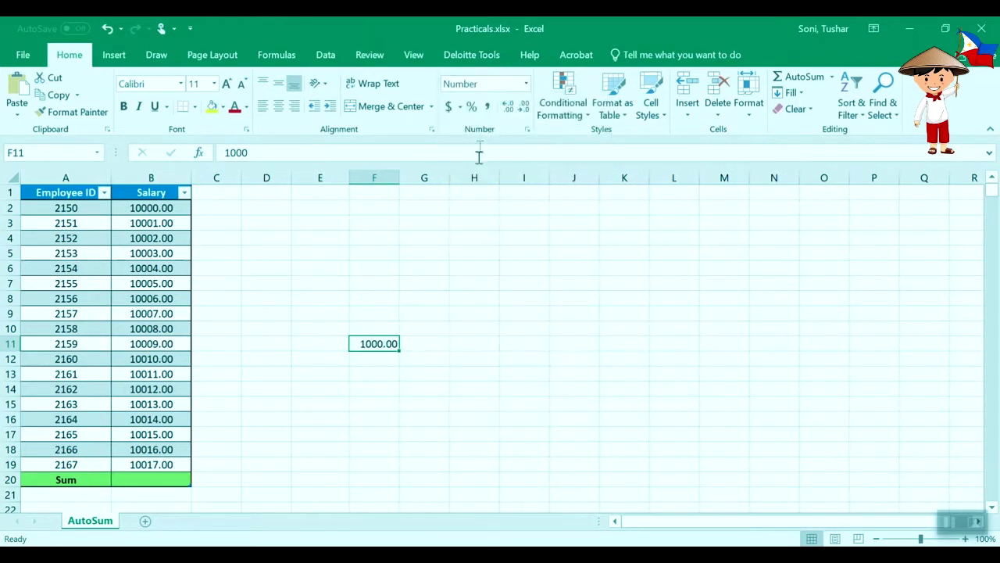
click(455, 356)
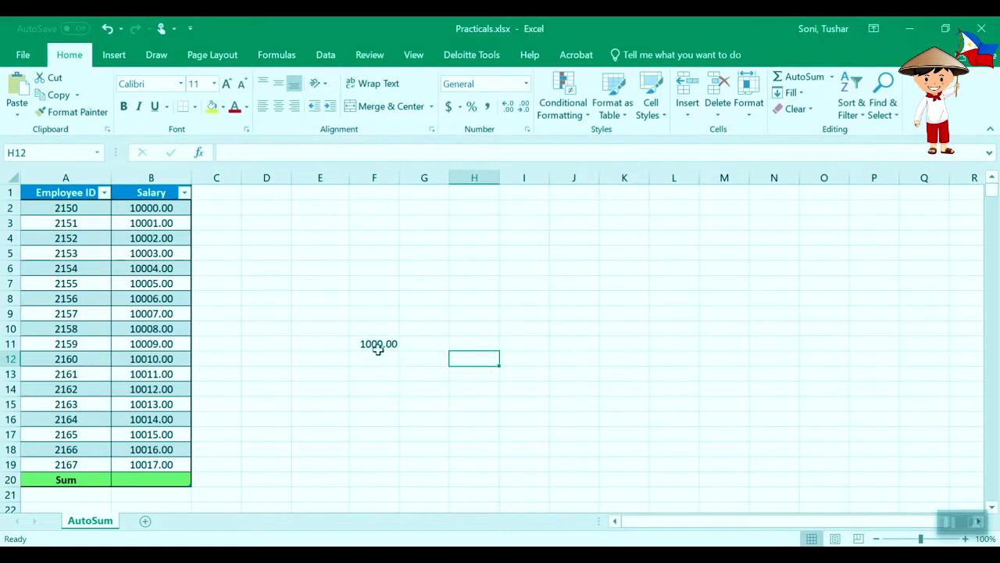
click(377, 347)
key(Delete)
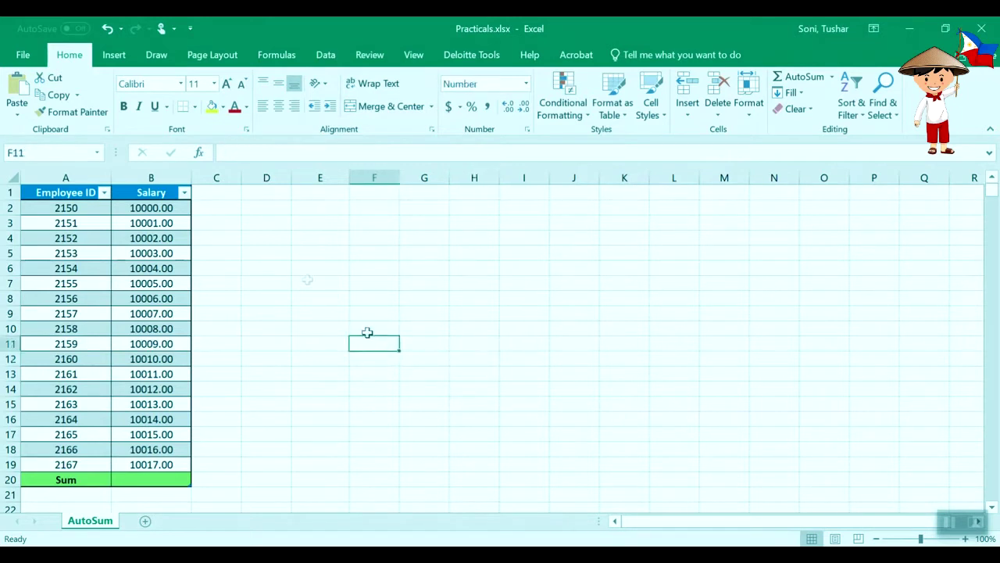
Enter the addition formula =B2+B3 in the Sum cell B20.
drag(173, 208, 172, 223)
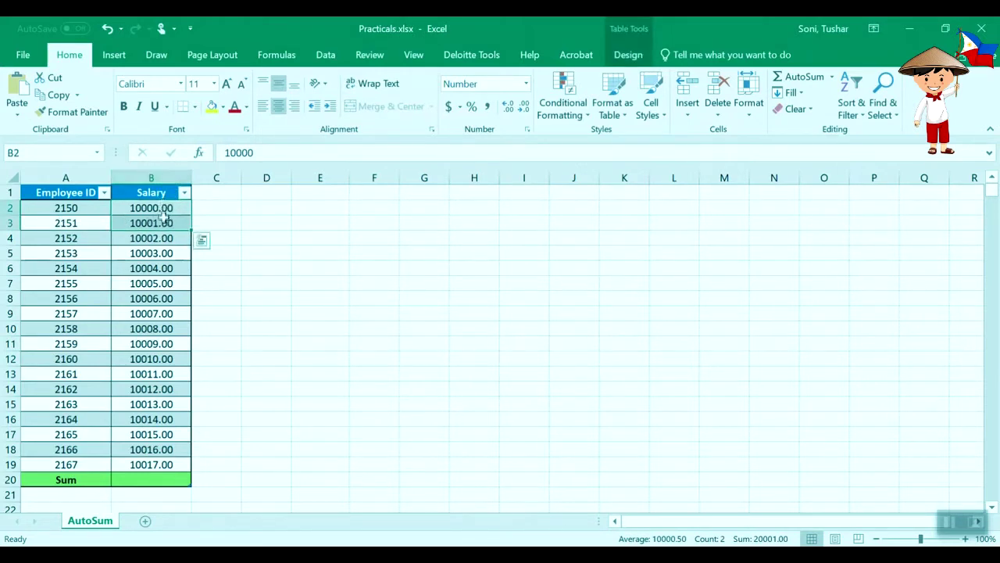
click(145, 478)
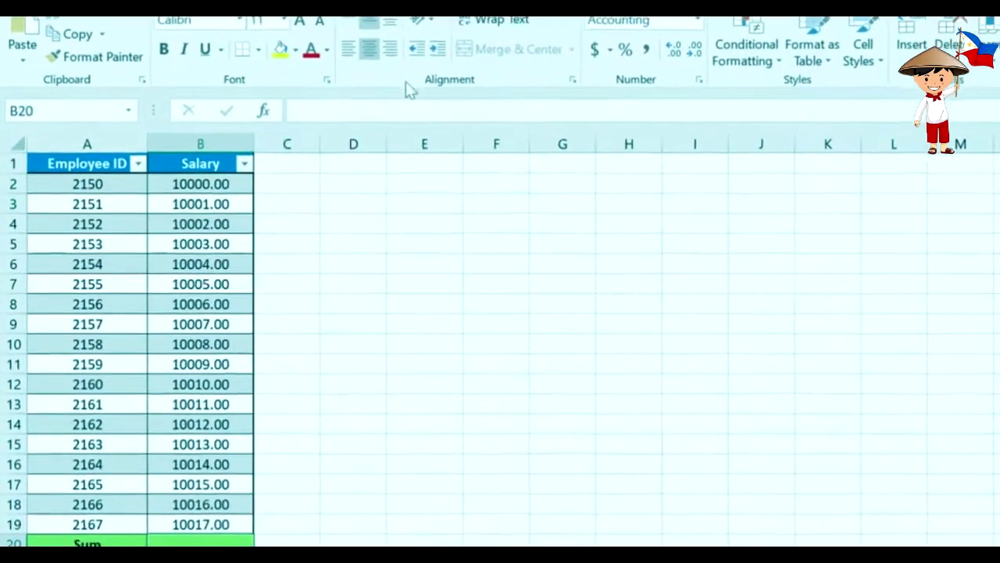
click(365, 128)
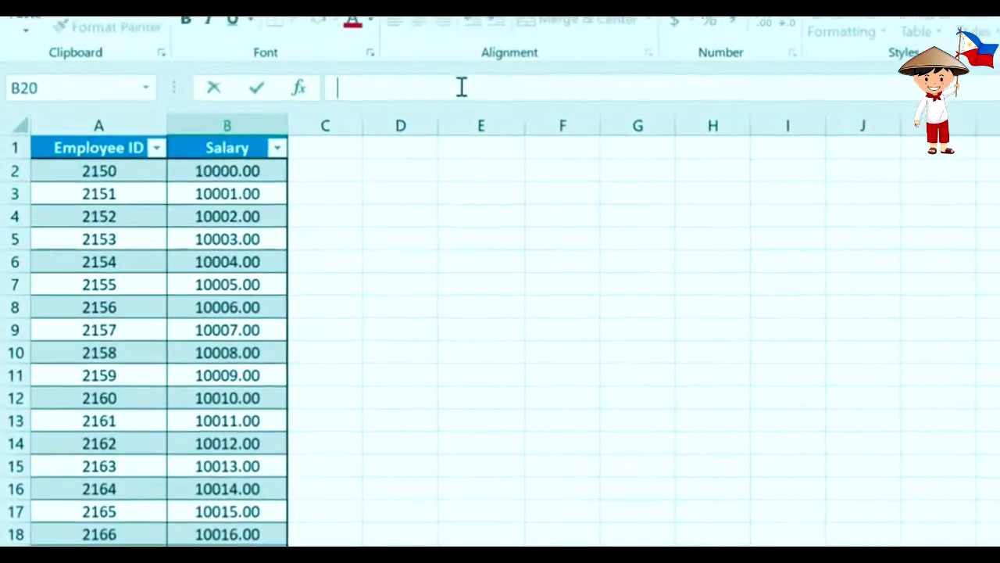
text(=)
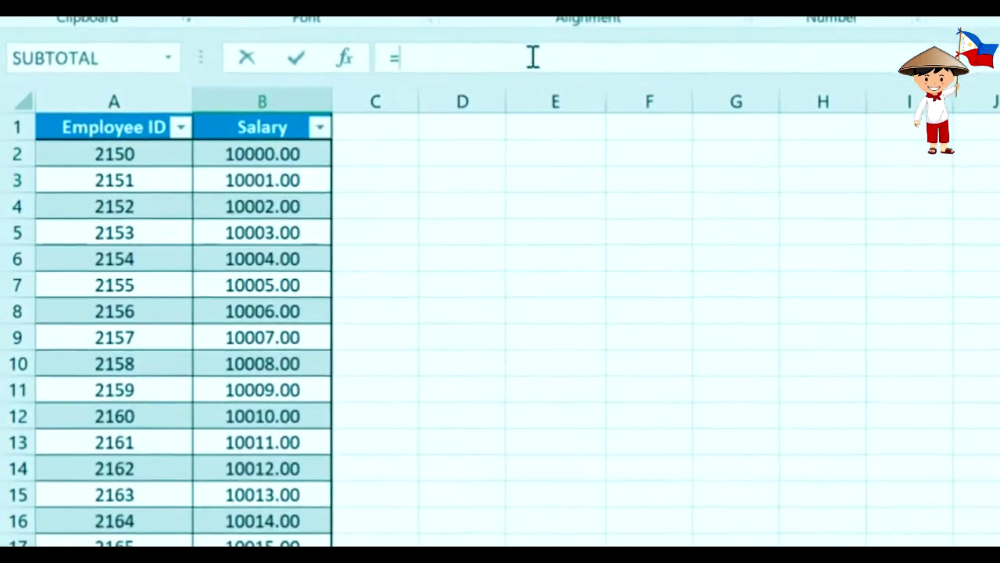
text(B2+B3)
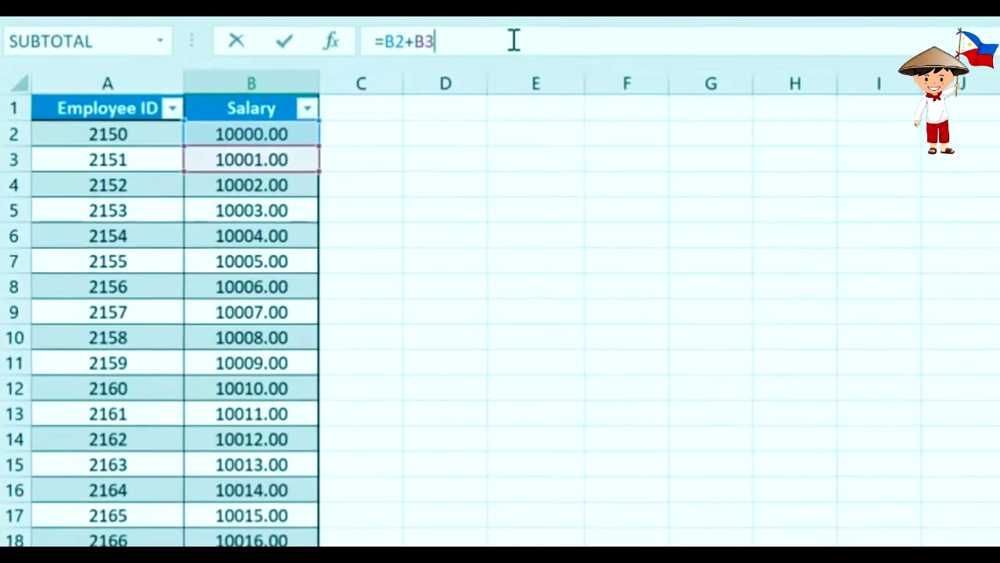
key(Return)
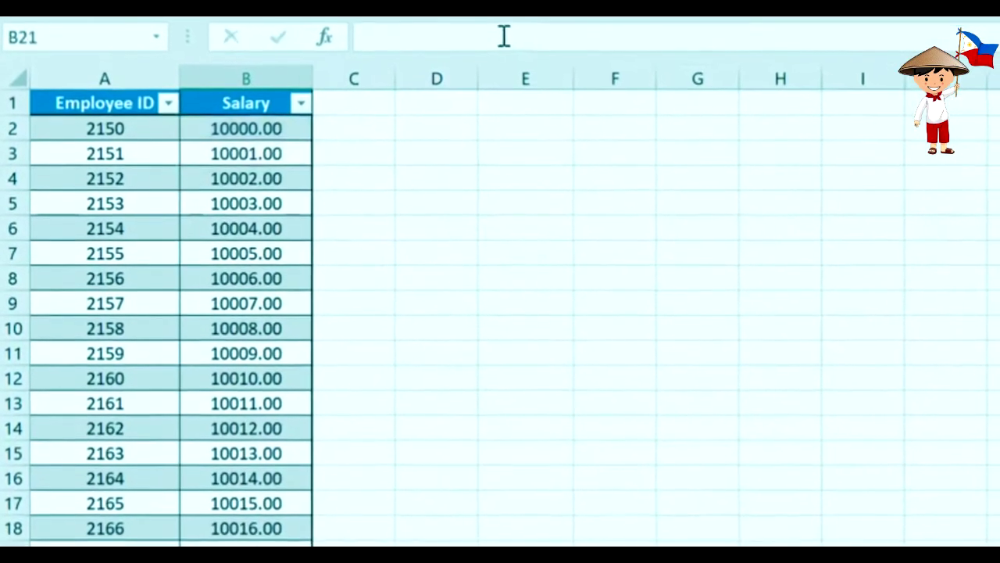
key(Up)
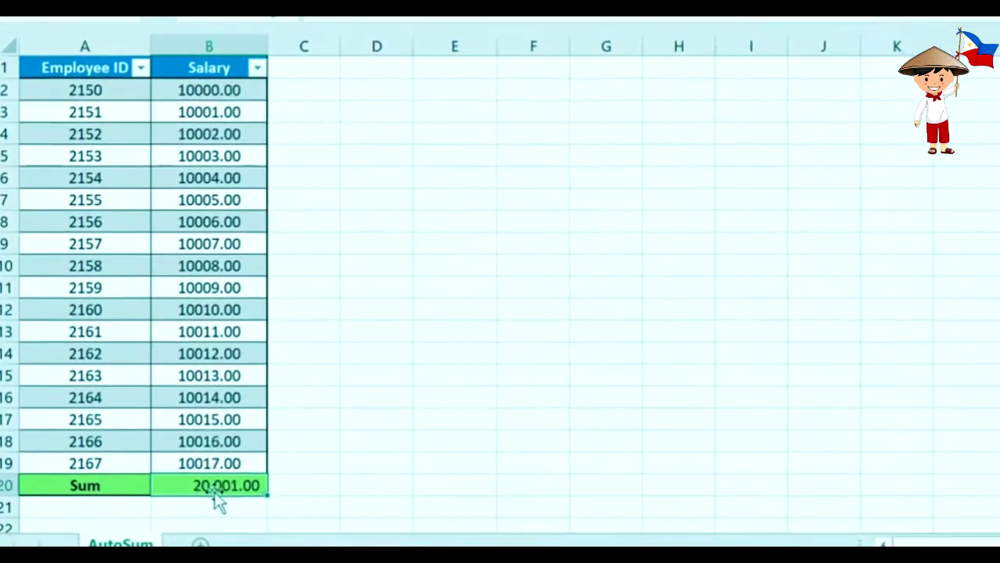
Check which cells B20's =B2+B3 formula references, then confirm it.
click(211, 93)
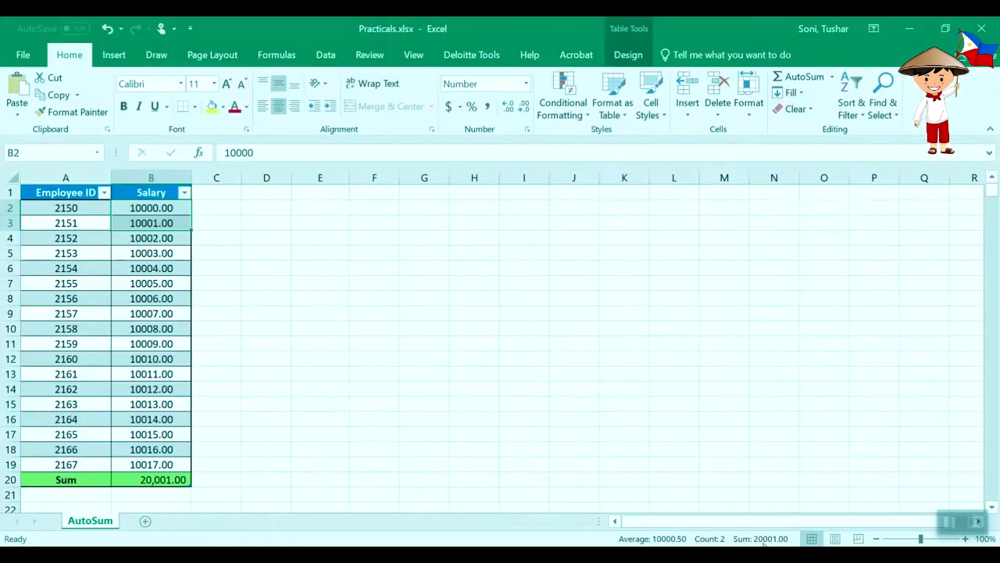
click(158, 481)
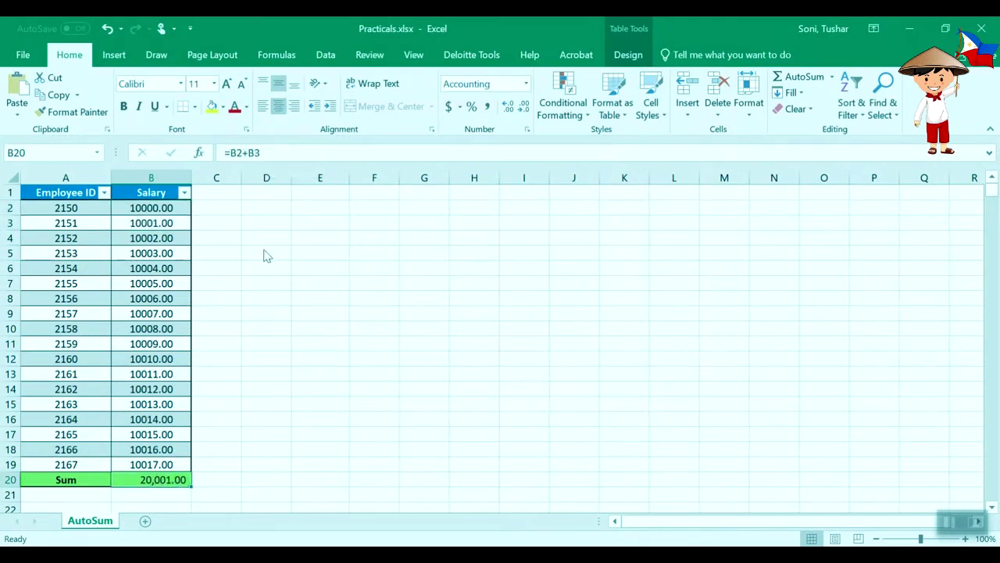
click(265, 285)
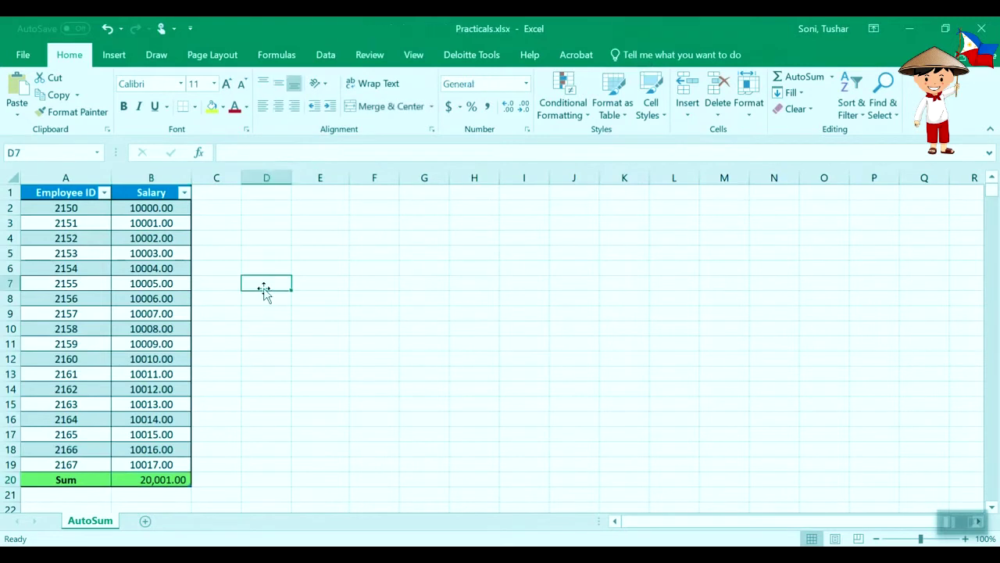
click(176, 477)
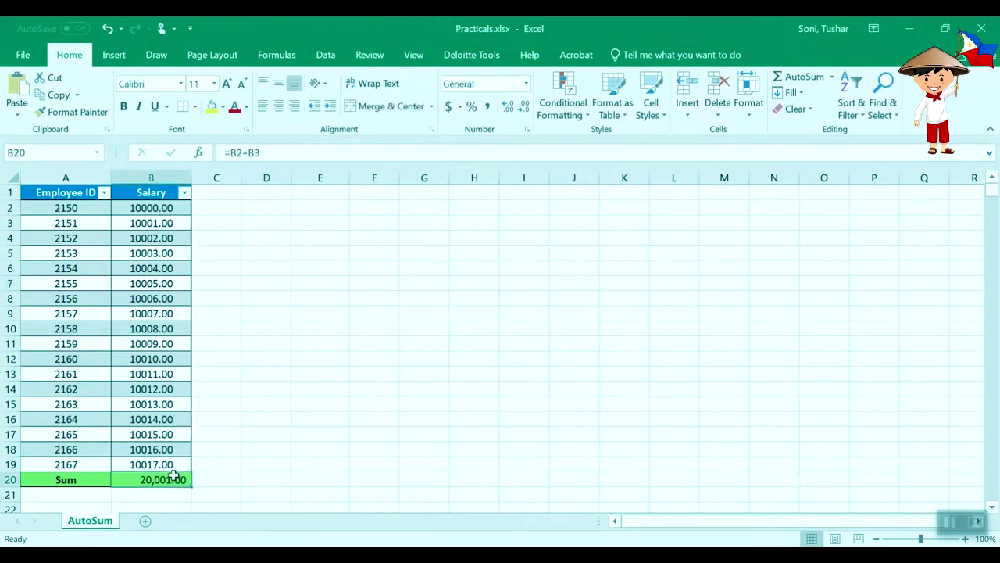
click(284, 152)
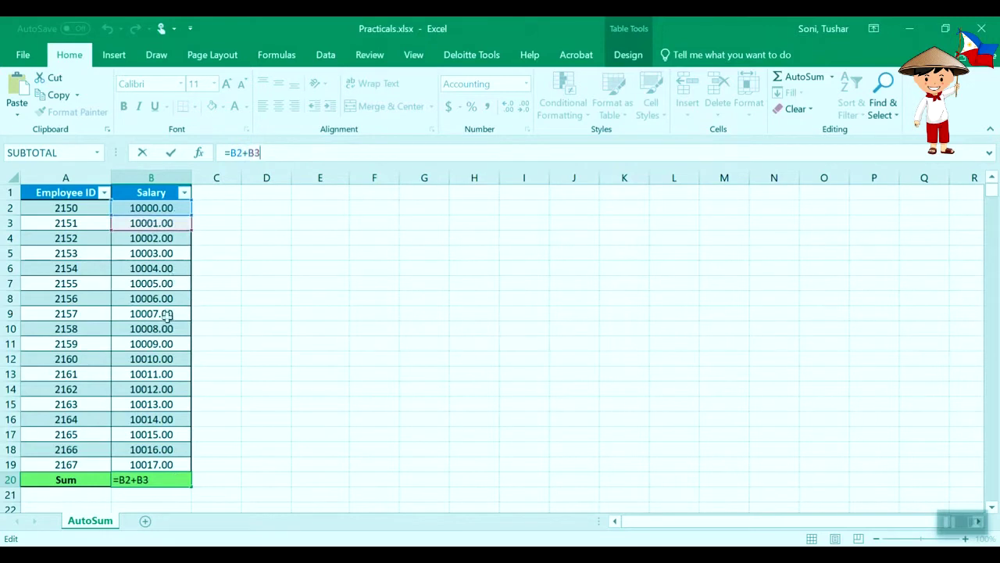
click(224, 205)
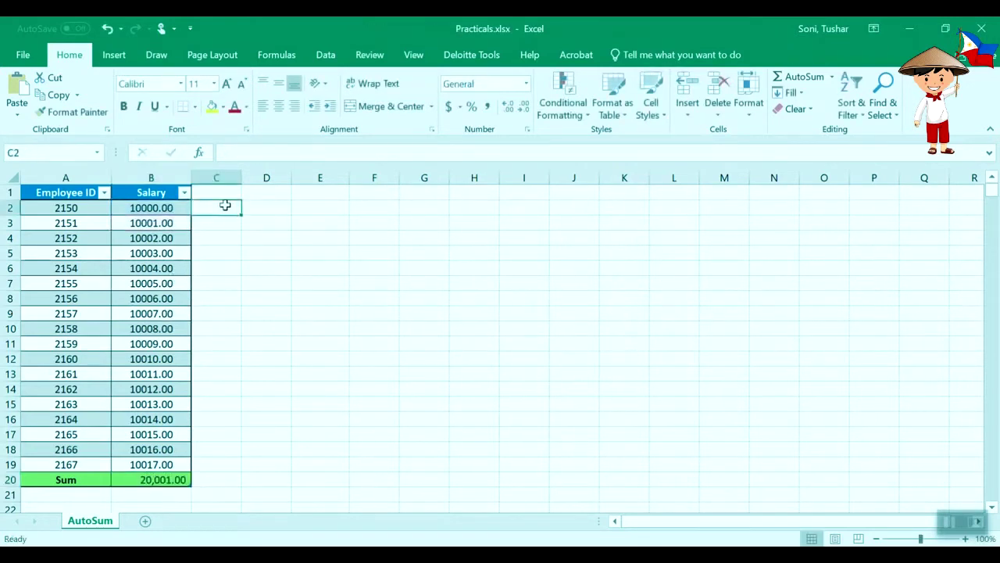
AutoSum the salaries B2:B19, placing 180,153.00 in B21 below the Sum row.
click(177, 207)
drag(177, 208, 152, 464)
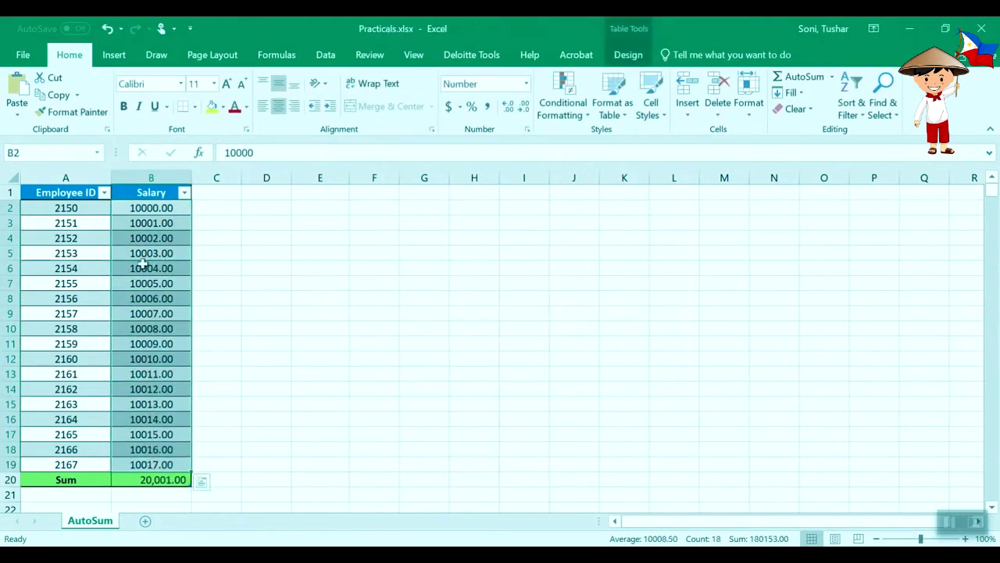
click(813, 83)
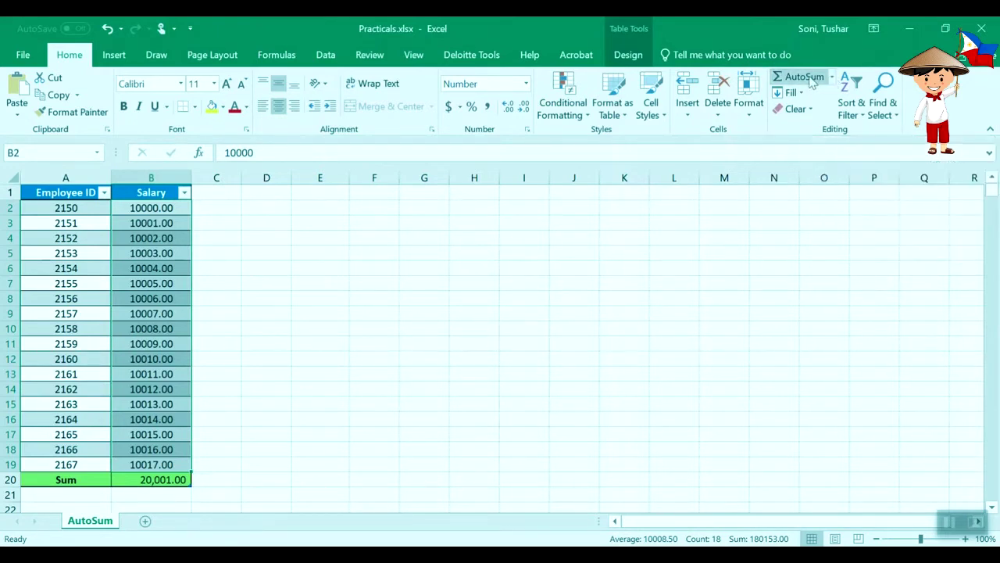
click(812, 82)
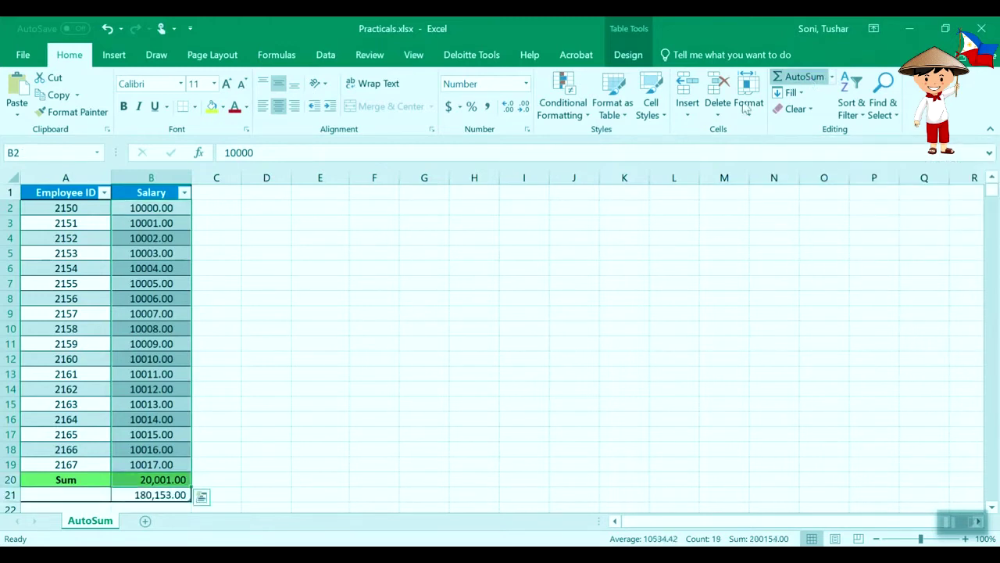
click(374, 389)
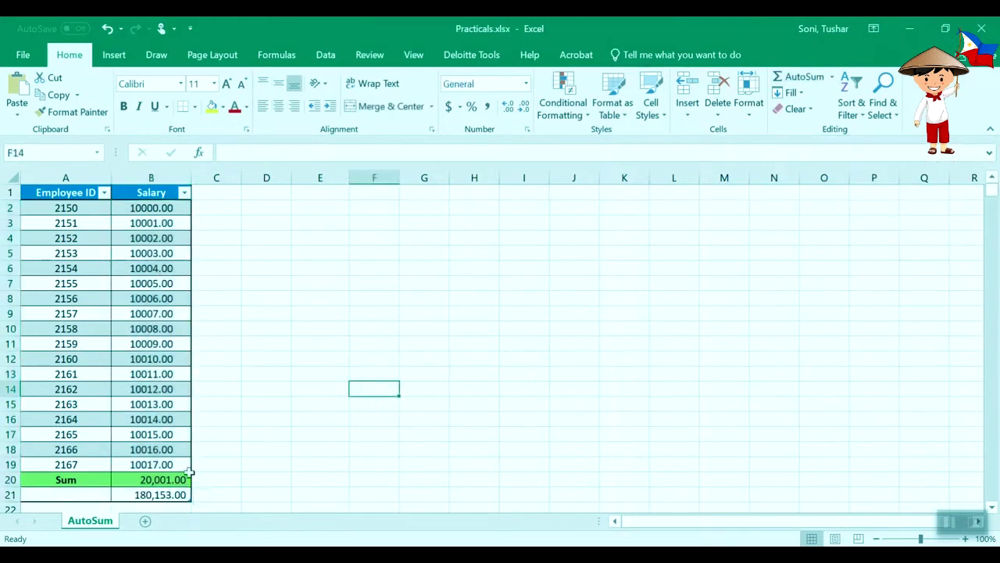
Delete the extra total in B21 and the =B2+B3 formula in B20.
click(158, 495)
key(Delete)
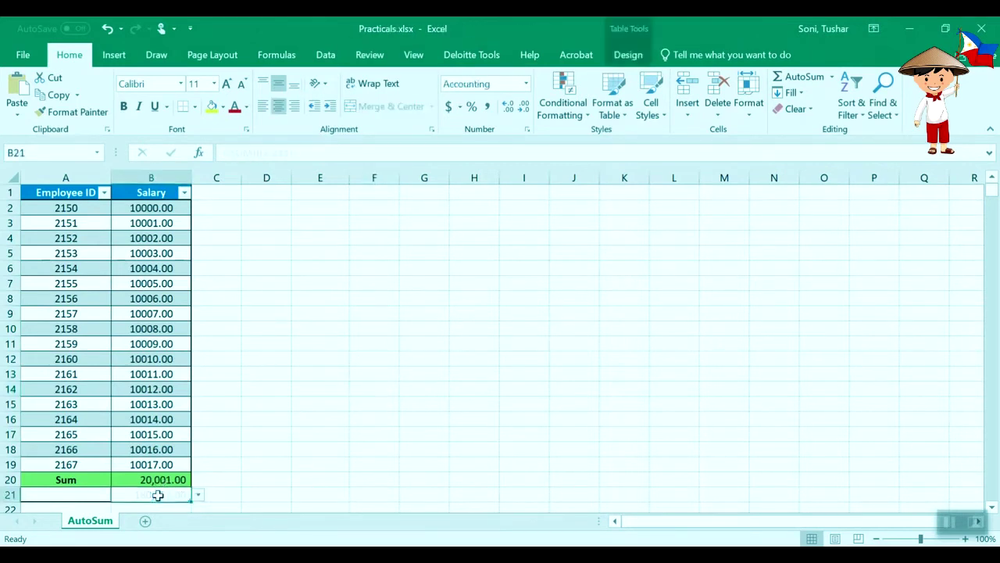
click(129, 477)
key(Delete)
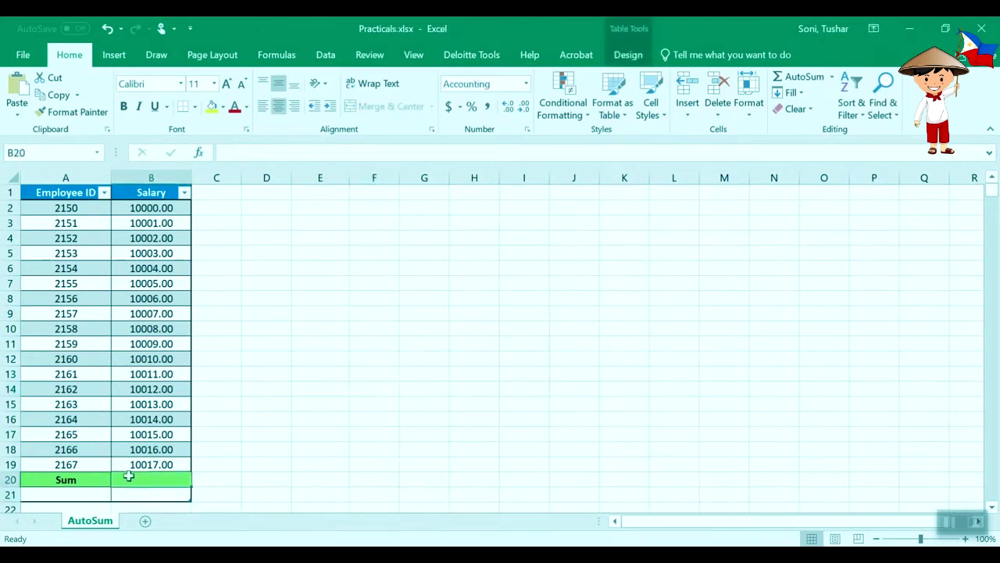
click(288, 434)
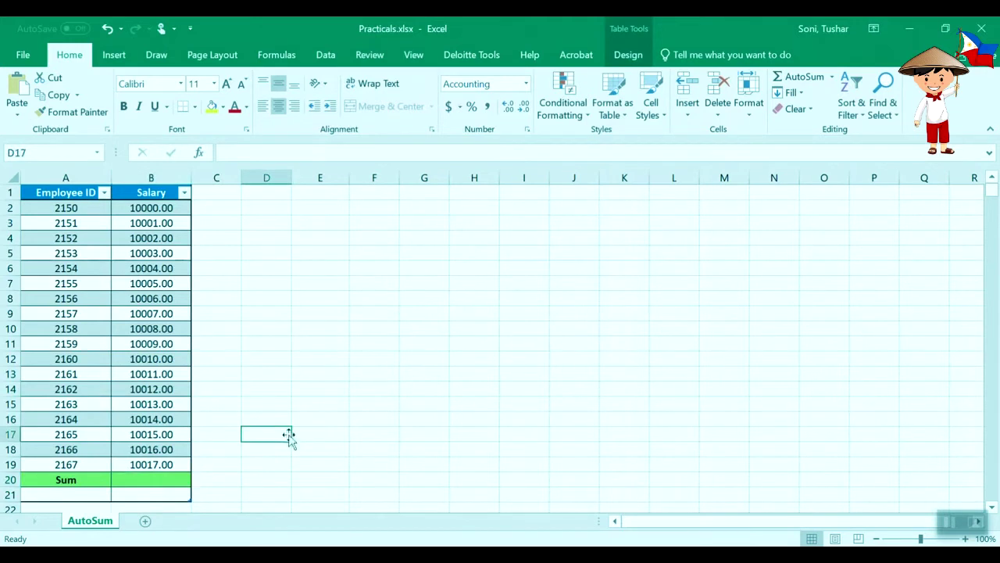
AutoSum B2:B19 into B20, then reselect the salaries to check the 180,153.00 total.
click(158, 208)
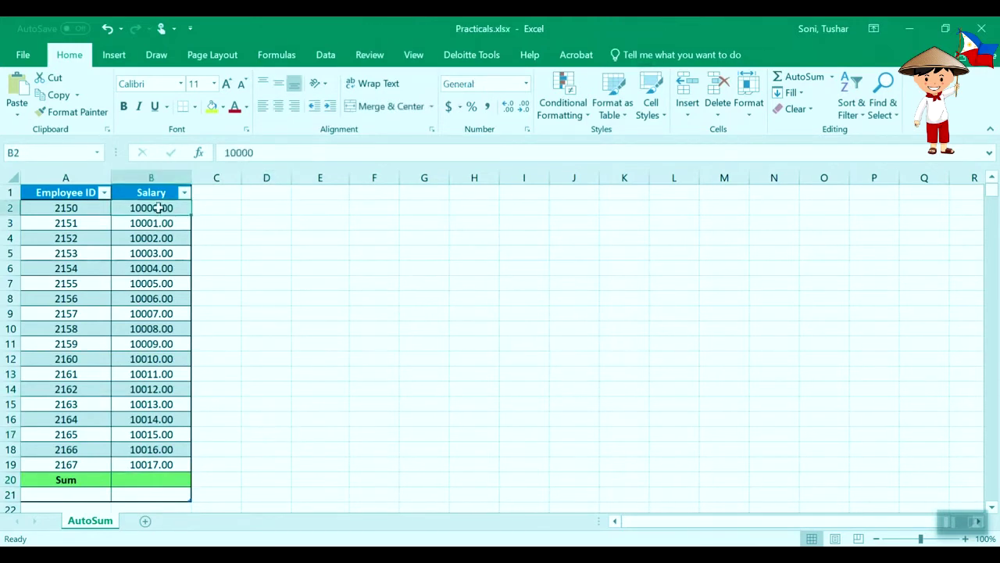
drag(158, 213, 152, 465)
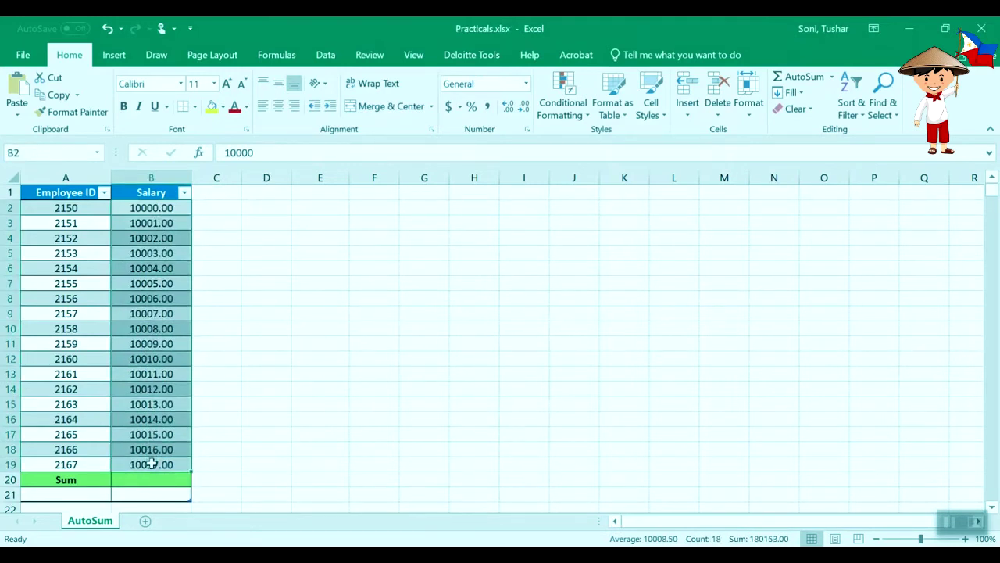
click(793, 75)
click(443, 316)
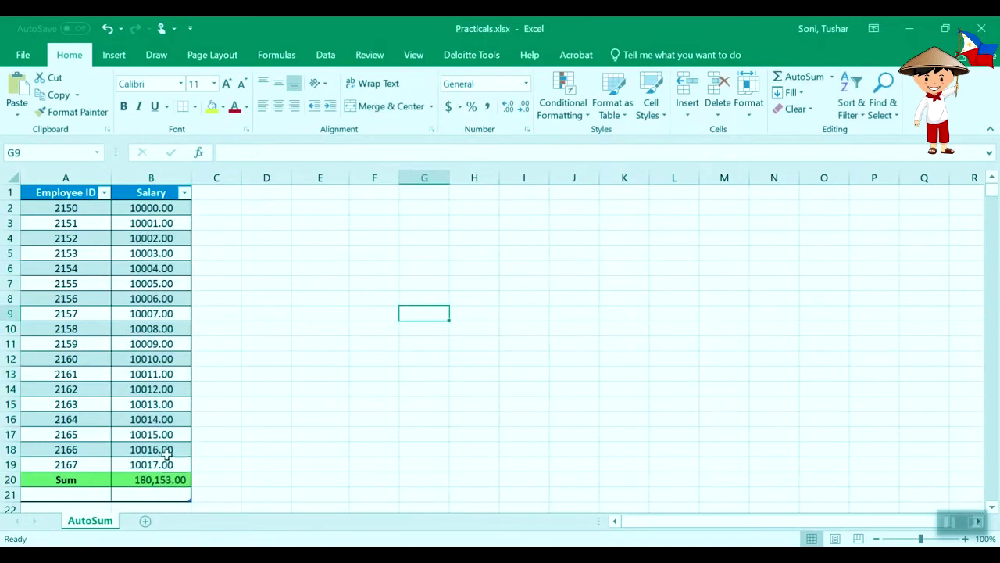
click(151, 211)
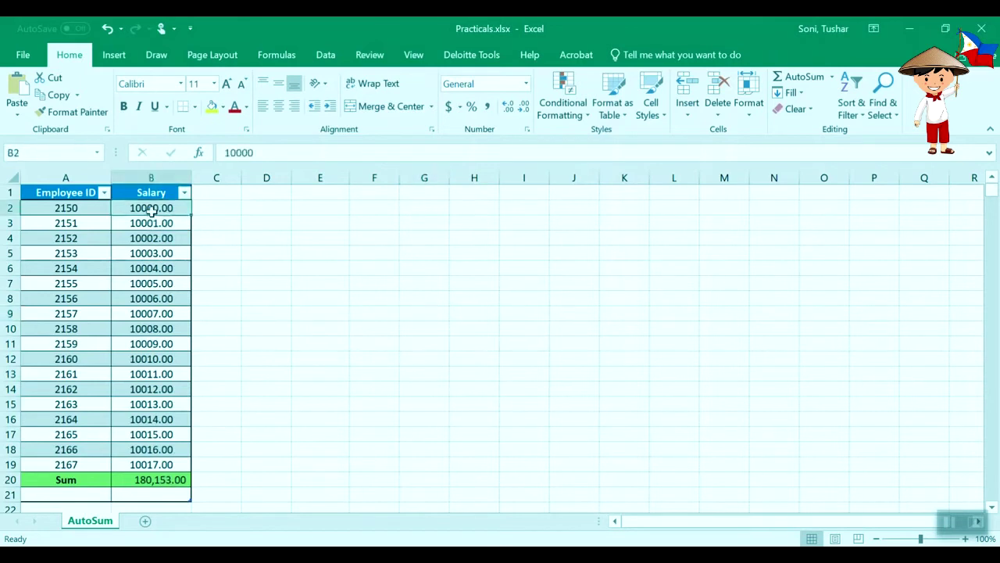
drag(152, 211, 172, 464)
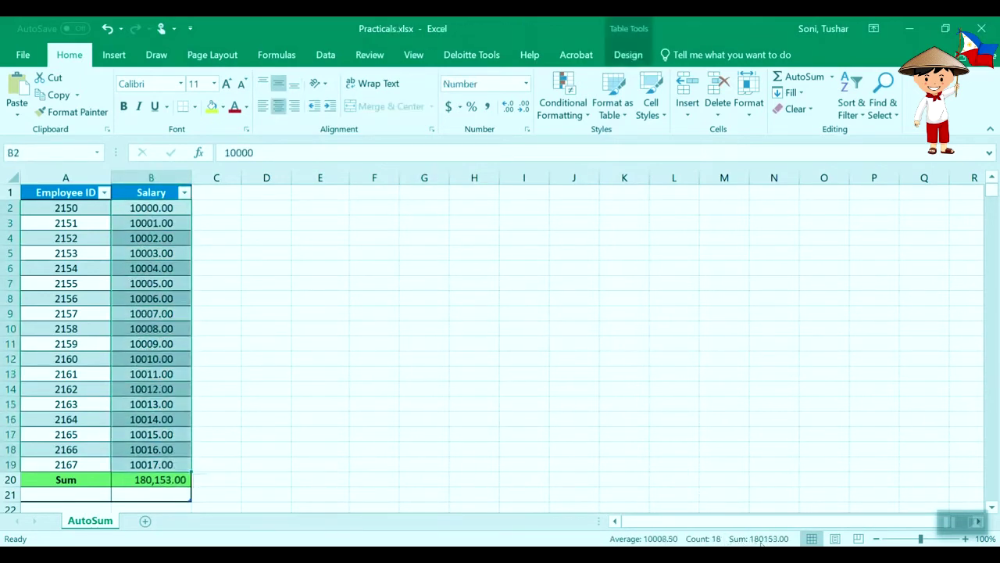
click(289, 390)
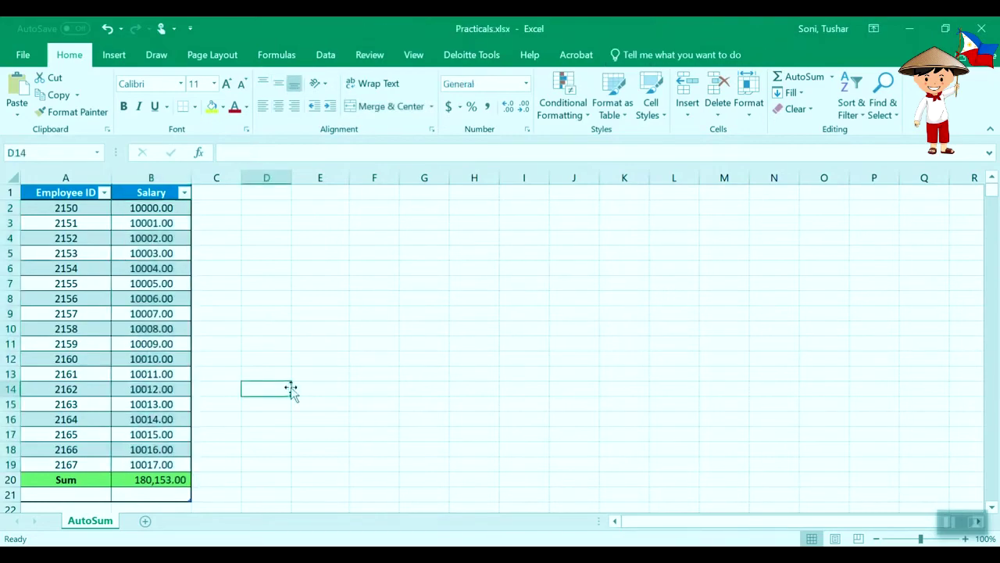
Replace B20's automatic total with a typed =SUM(B2:B19) formula and check it.
click(172, 479)
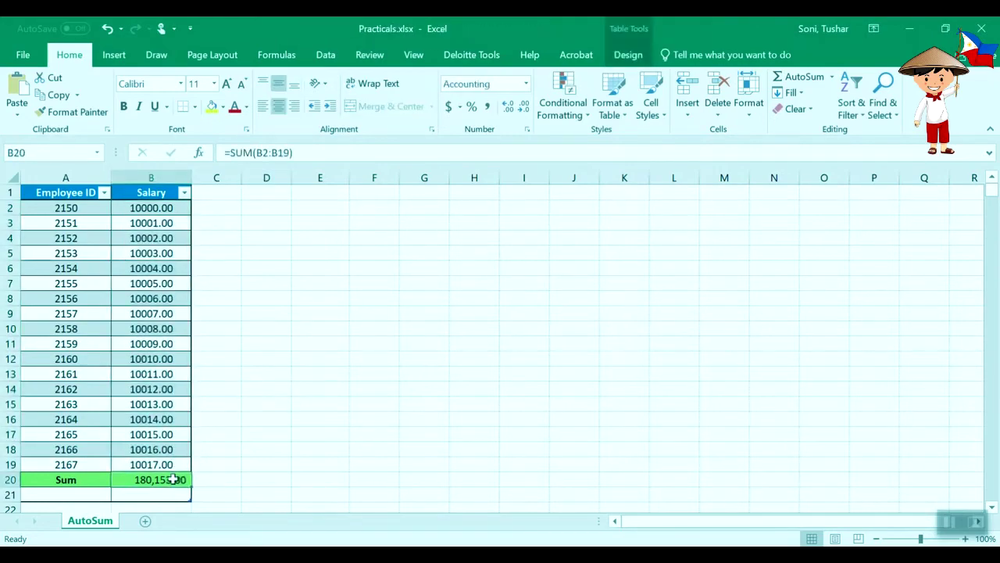
key(Delete)
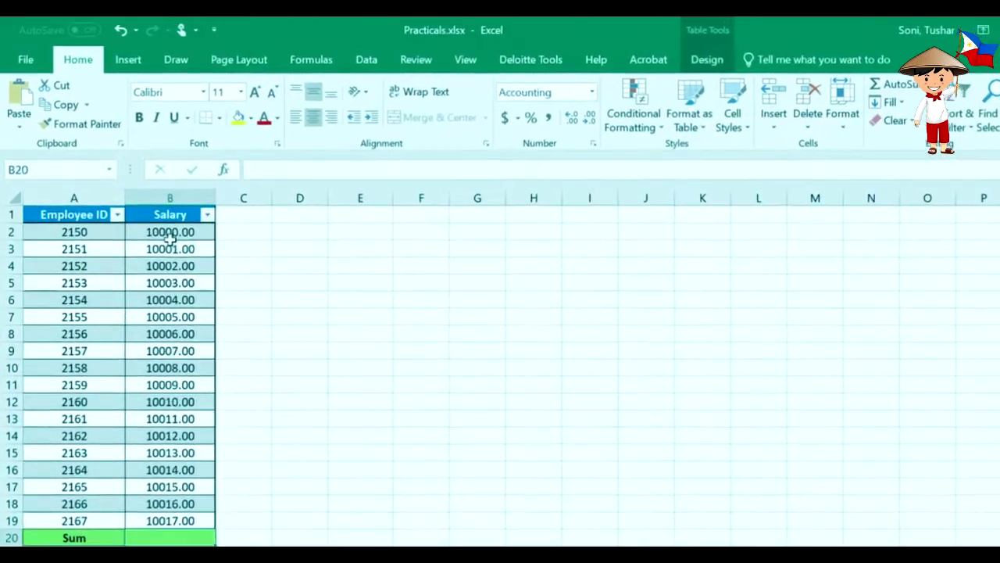
click(180, 249)
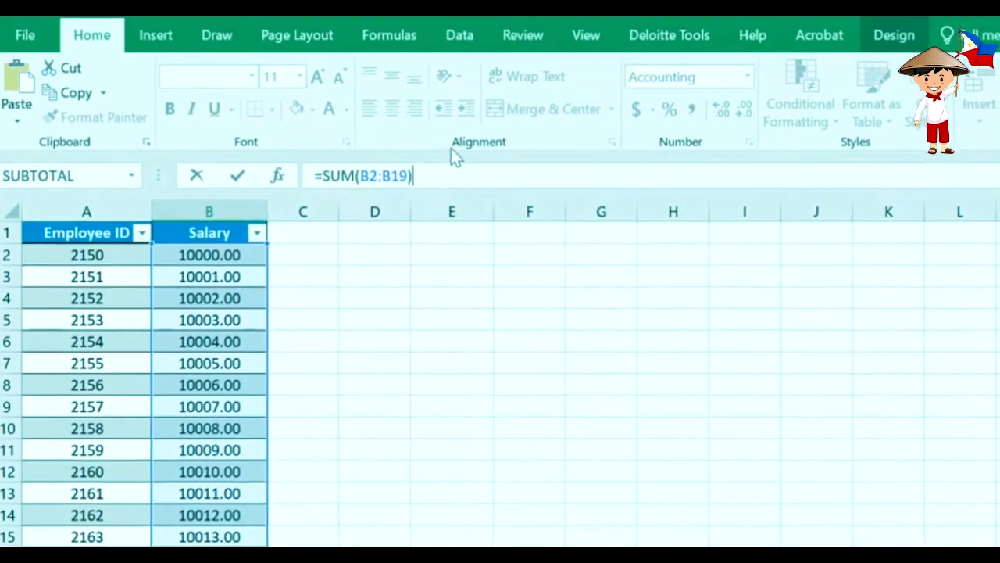
key(Return)
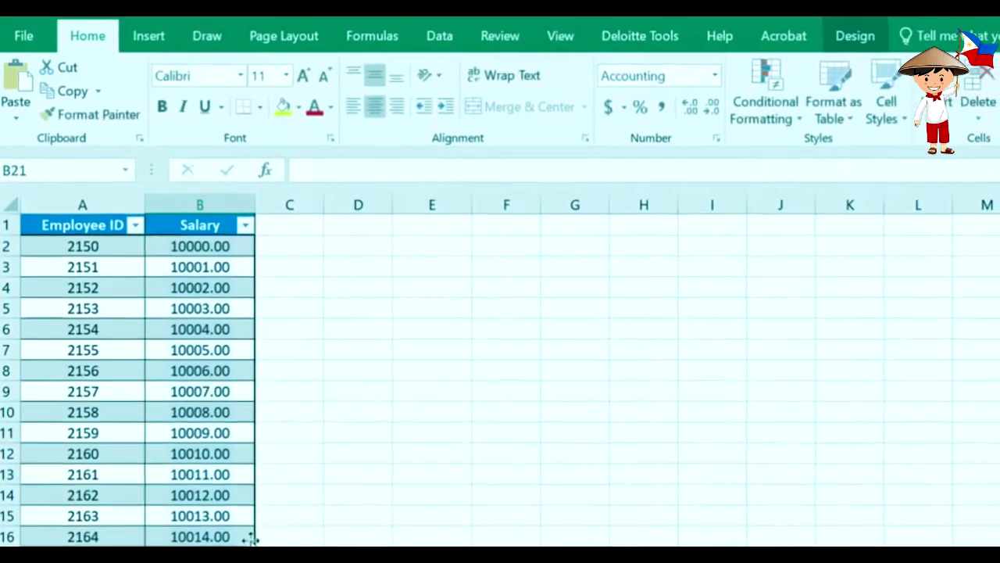
key(Up)
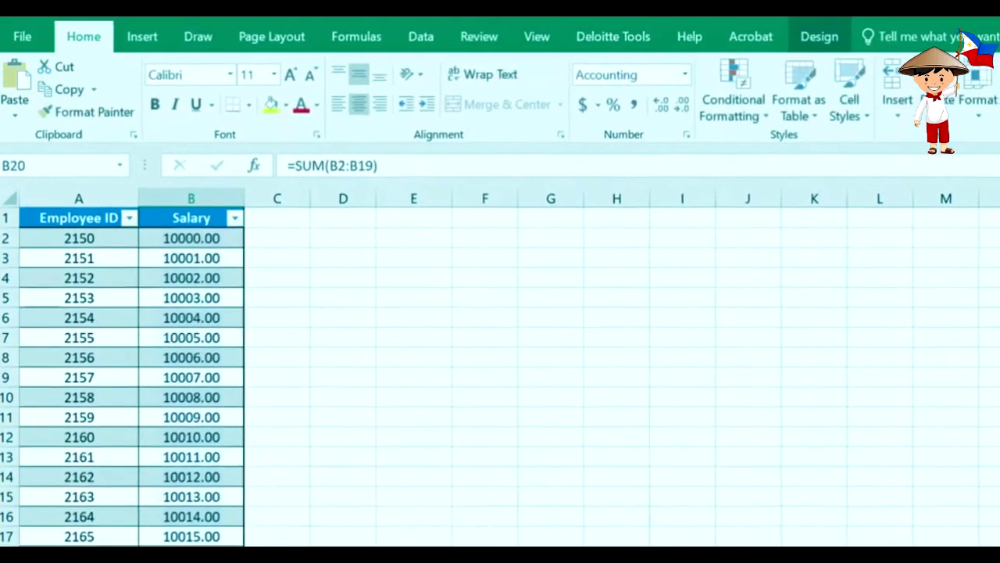